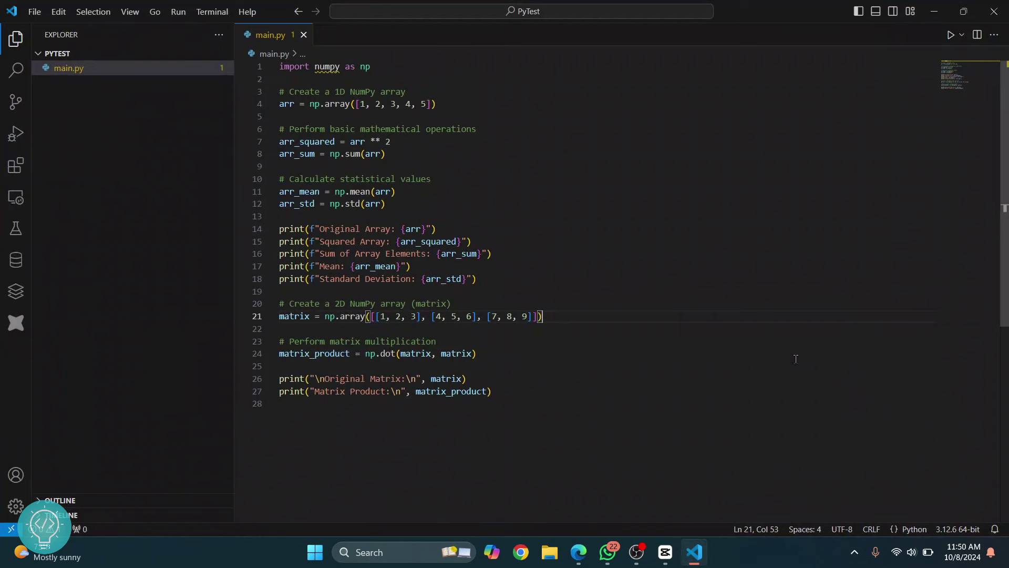
# Run main.py and confirm the ModuleNotFoundError for numpy in the terminal
pyautogui.click(951, 36)
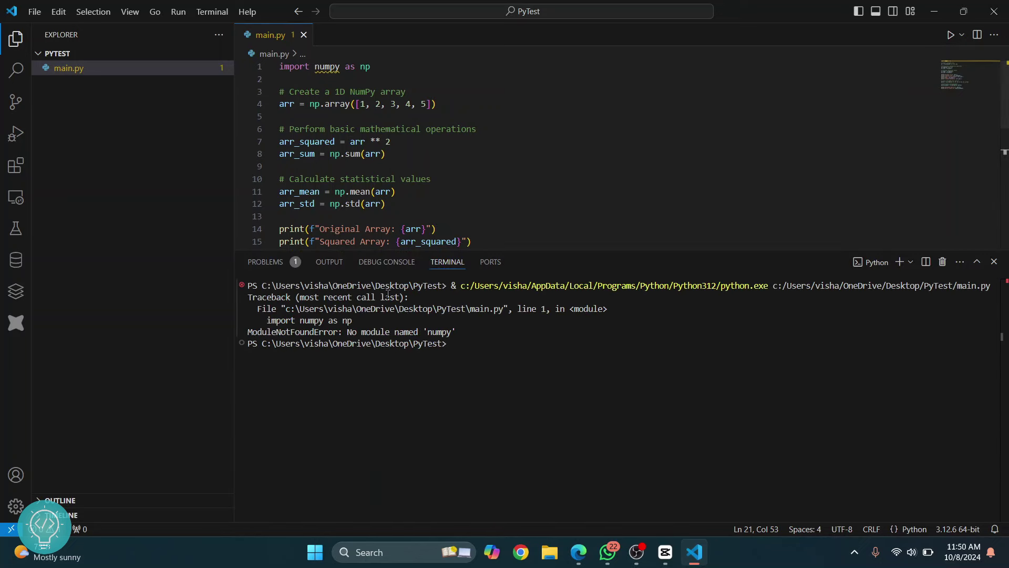
pyautogui.moveTo(459, 331); pyautogui.dragTo(224, 334)
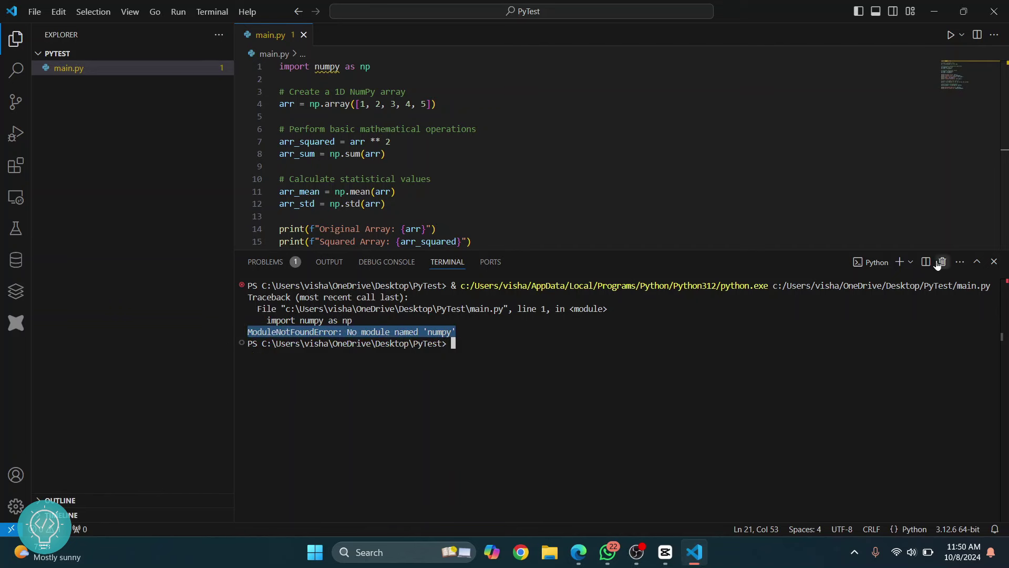
pyautogui.moveTo(793, 250); pyautogui.dragTo(794, 263)
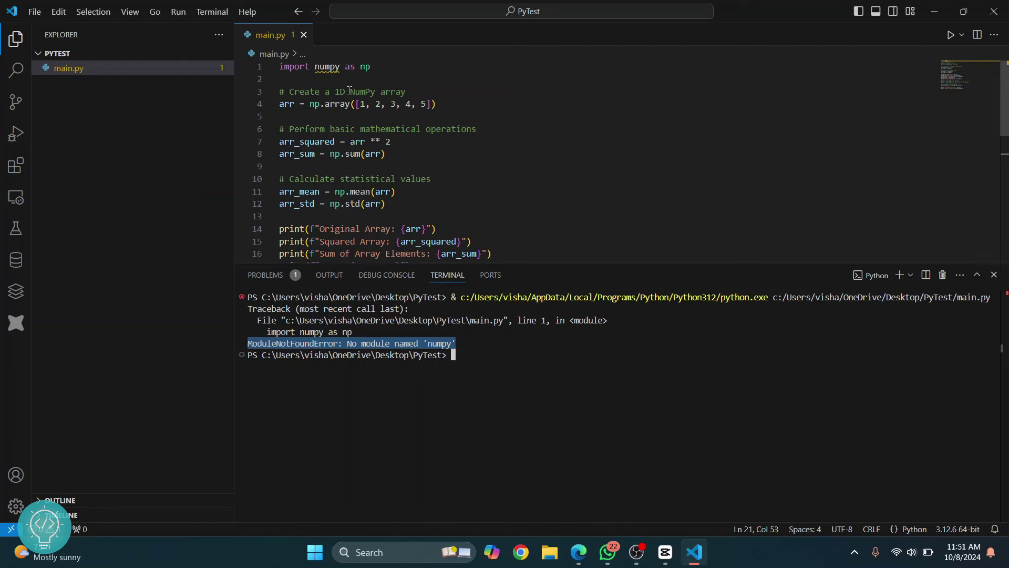
pyautogui.click(476, 360)
pyautogui.moveTo(126, 237)
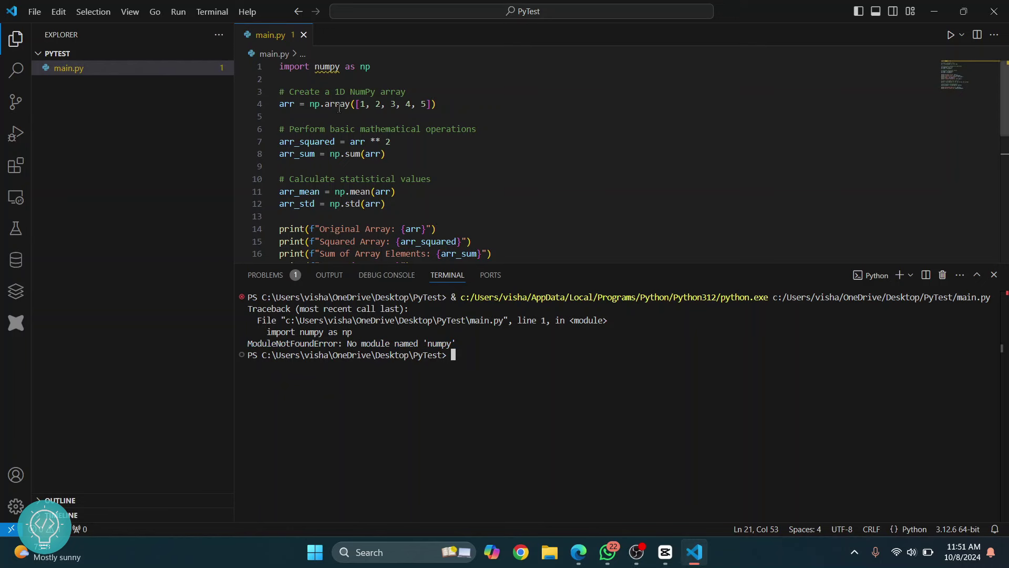
# Run 'python -m venv myvenv' in the terminal to create the myvenv environment
pyautogui.moveTo(401, 207); pyautogui.dragTo(261, 67)
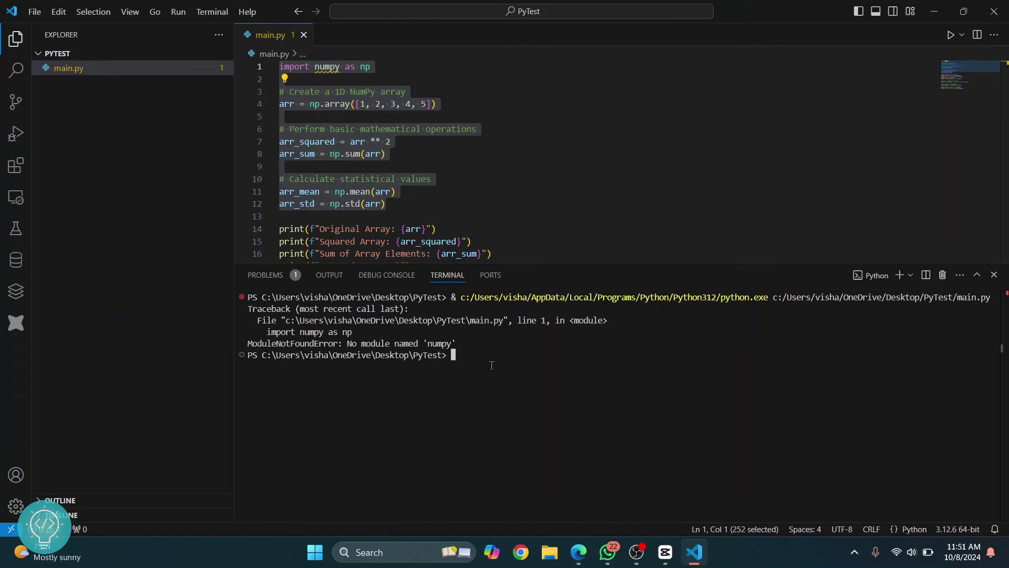
pyautogui.write('python ')
pyautogui.write('-m vevnv')
pyautogui.press('BackSpace')
pyautogui.press('BackSpace')
pyautogui.write('nv ')
pyautogui.write('myvenv')
pyautogui.press('Return')
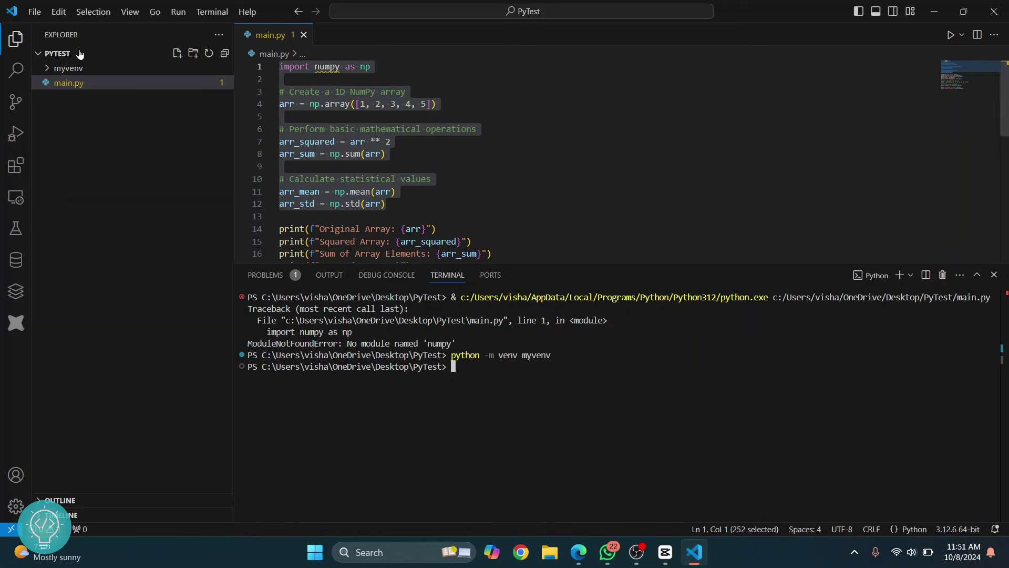
# Select Python 3.12.6 ('myvenv': venv) as the project interpreter
pyautogui.click(958, 529)
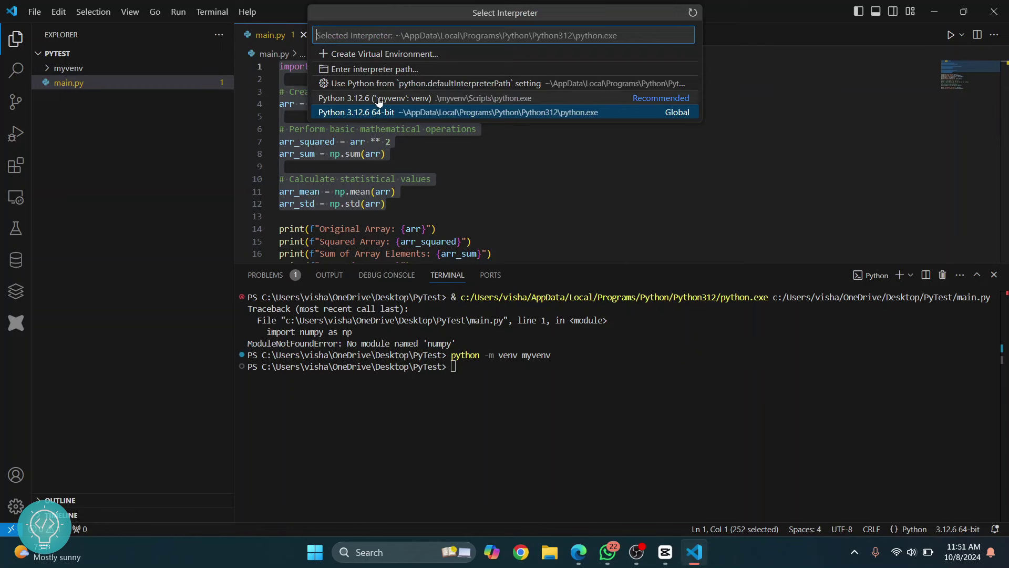
pyautogui.click(395, 99)
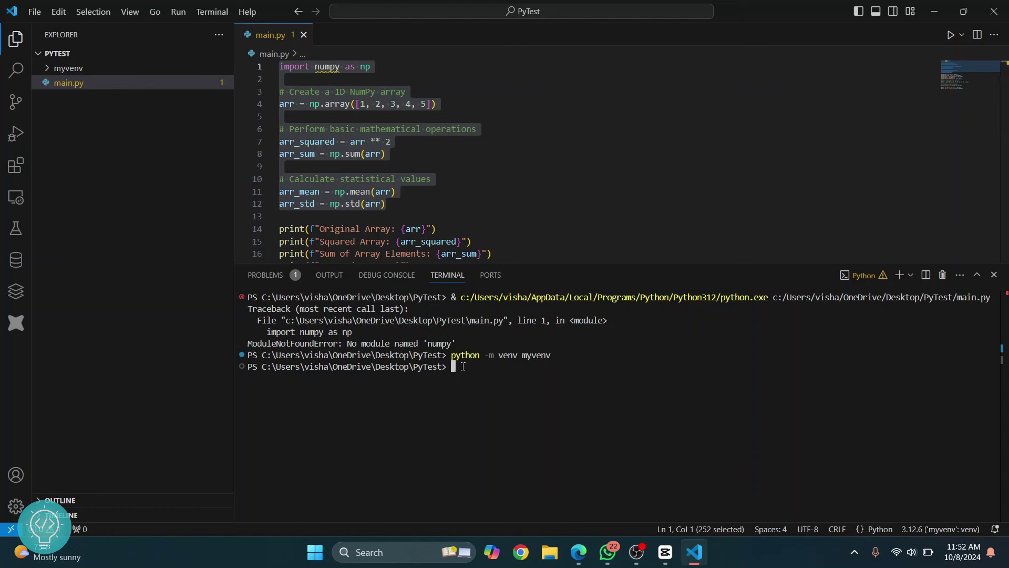
pyautogui.write('myv')
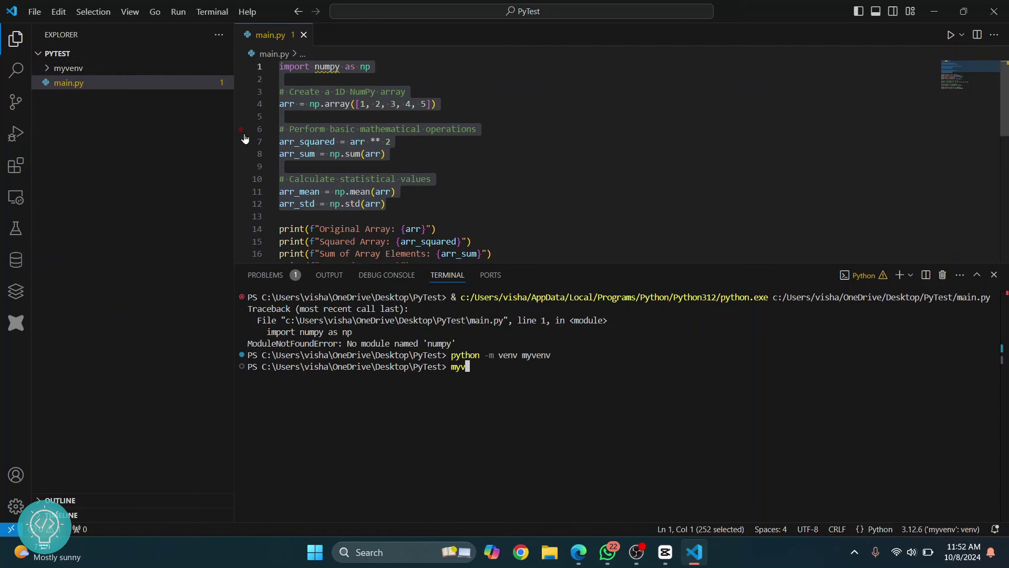
# Run .\myvenv\Scripts\activate in the terminal and check the (myvenv) prompt prefix
pyautogui.press('Tab')
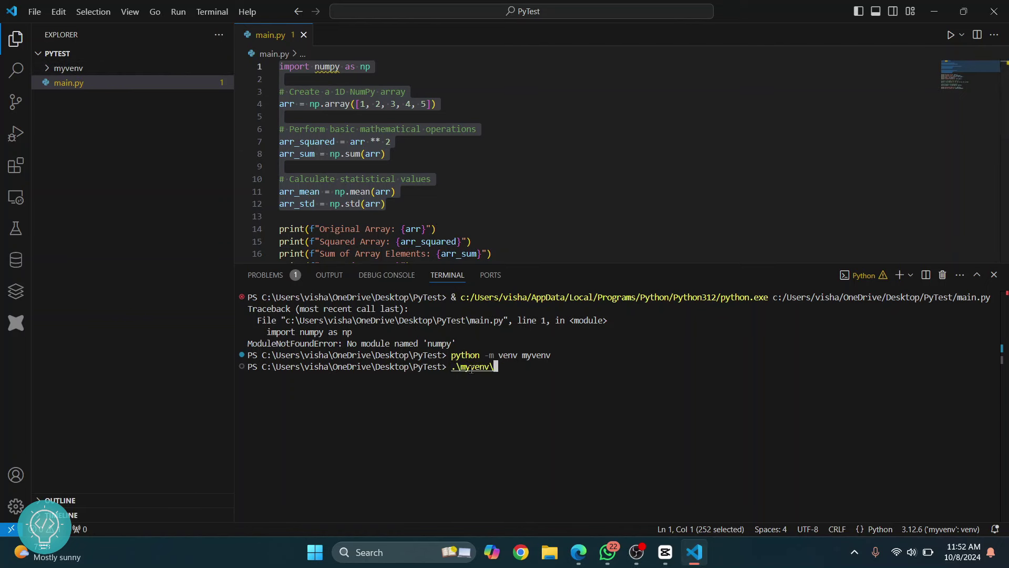
pyautogui.write('Scri')
pyautogui.press('Tab')
pyautogui.write('a')
pyautogui.write('cti')
pyautogui.press('Tab')
pyautogui.press('Return')
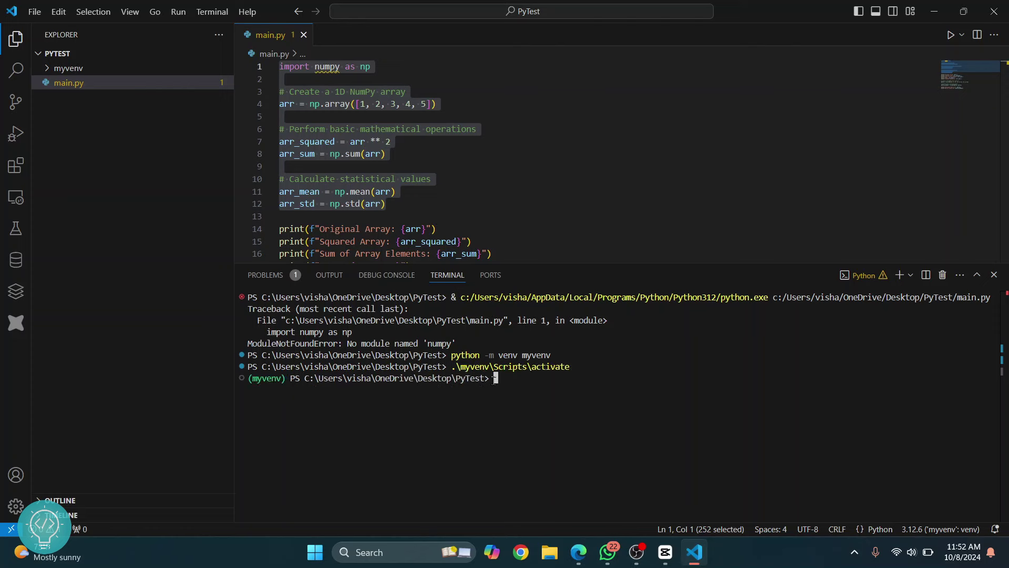
pyautogui.moveTo(290, 378)
pyautogui.mouseDown()
pyautogui.moveTo(246, 376)
pyautogui.moveTo(284, 379)
pyautogui.mouseUp()
pyautogui.click(506, 381)
pyautogui.click(376, 128)
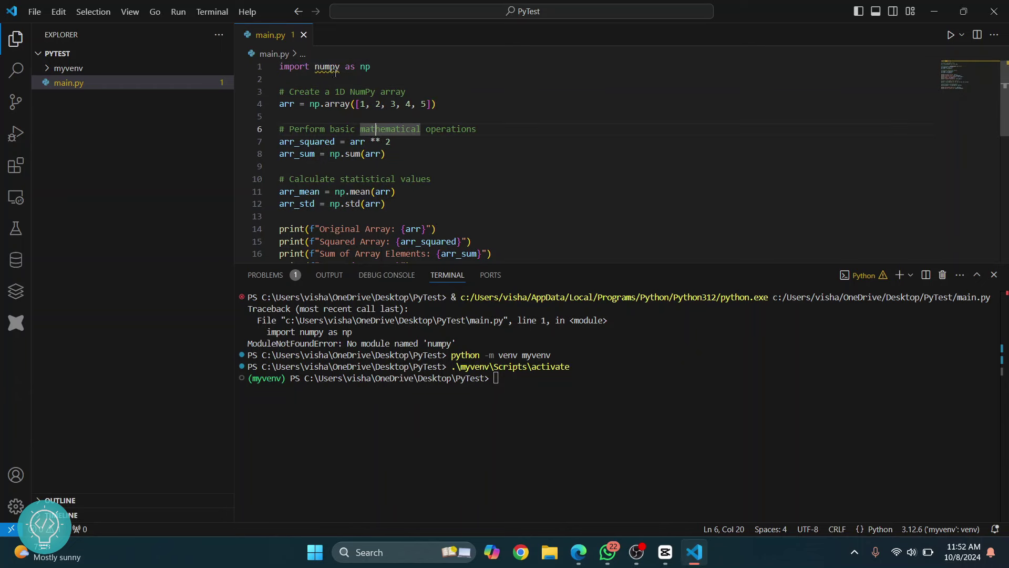
pyautogui.moveTo(327, 67)
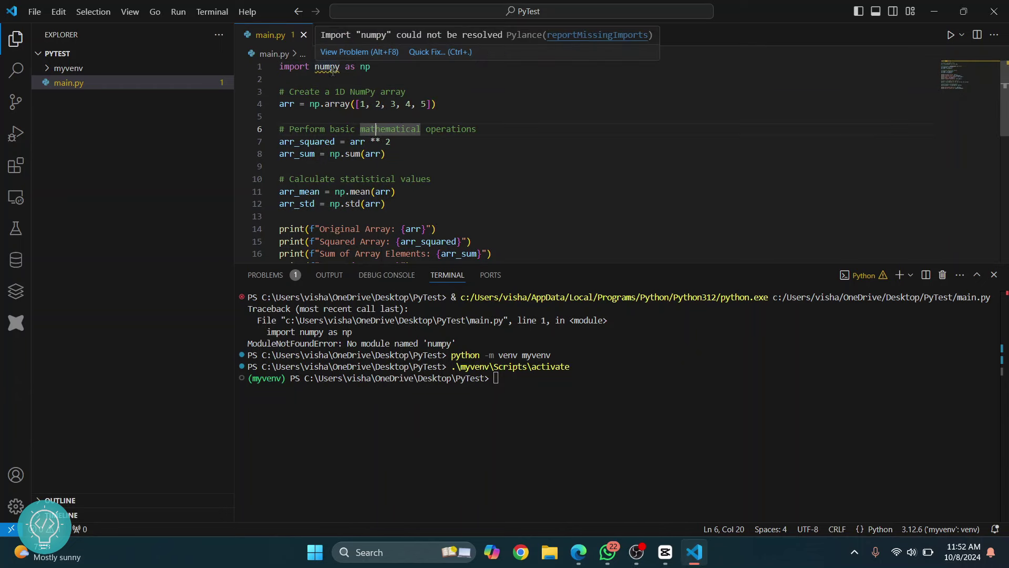
# Run 'pip install numpy' in the activated terminal, confirming numpy-2.1.2 installed
pyautogui.click(528, 381)
pyautogui.write('pip')
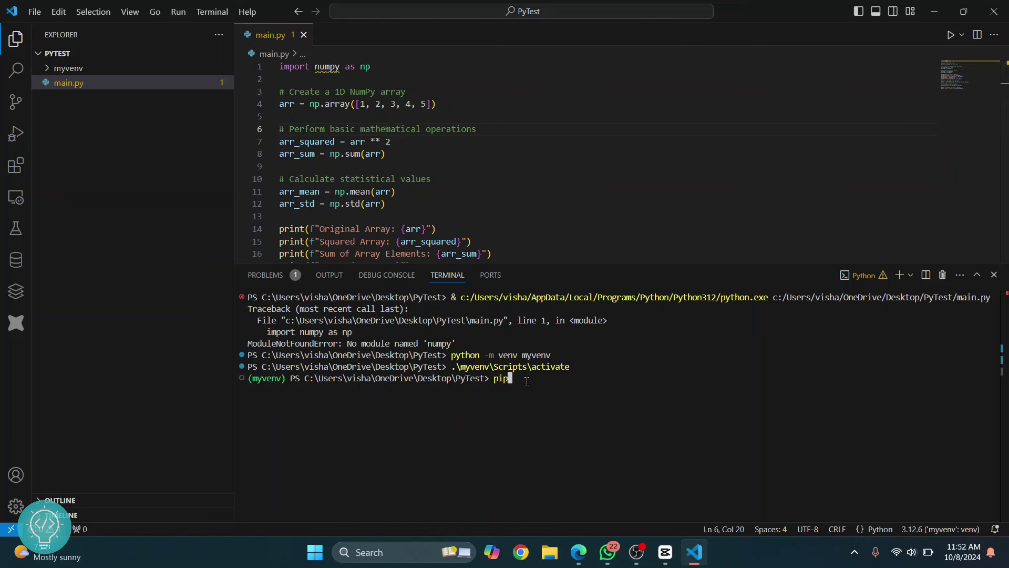
pyautogui.write(' install ')
pyautogui.write('numpy')
pyautogui.press('Return')
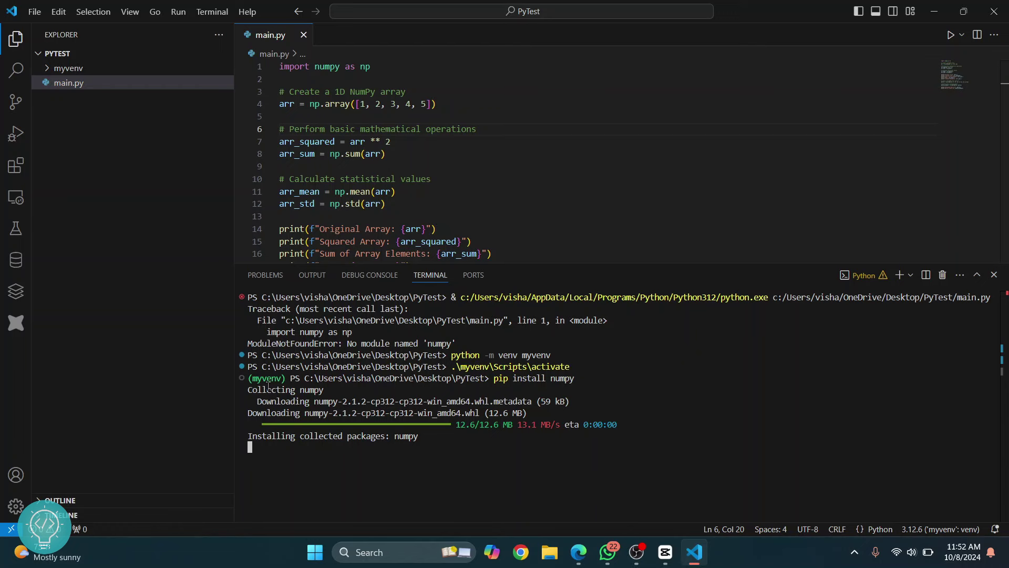
pyautogui.moveTo(411, 448); pyautogui.dragTo(235, 448)
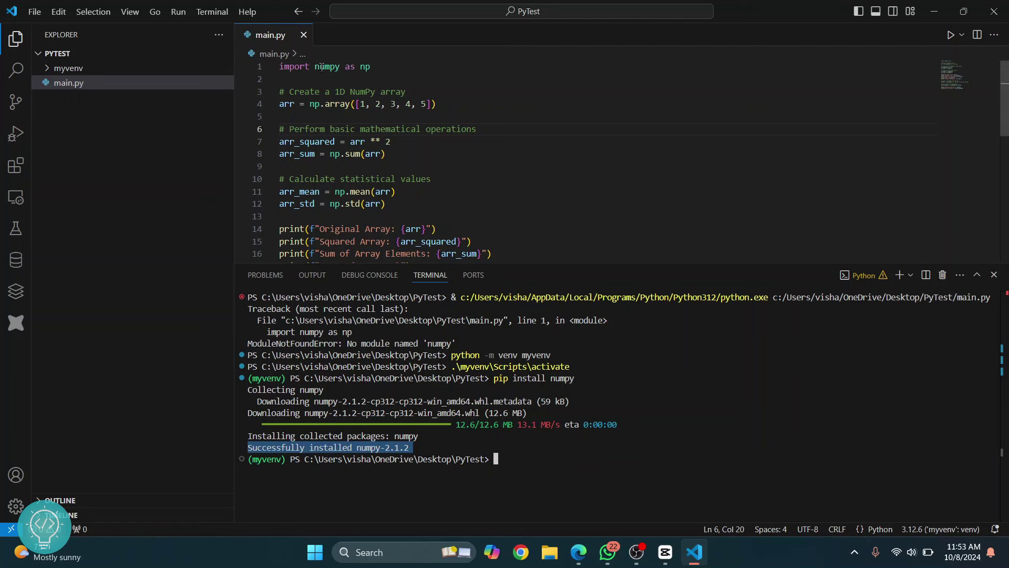
# Rerun main.py and review the printed array statistics and matrix product
pyautogui.click(951, 35)
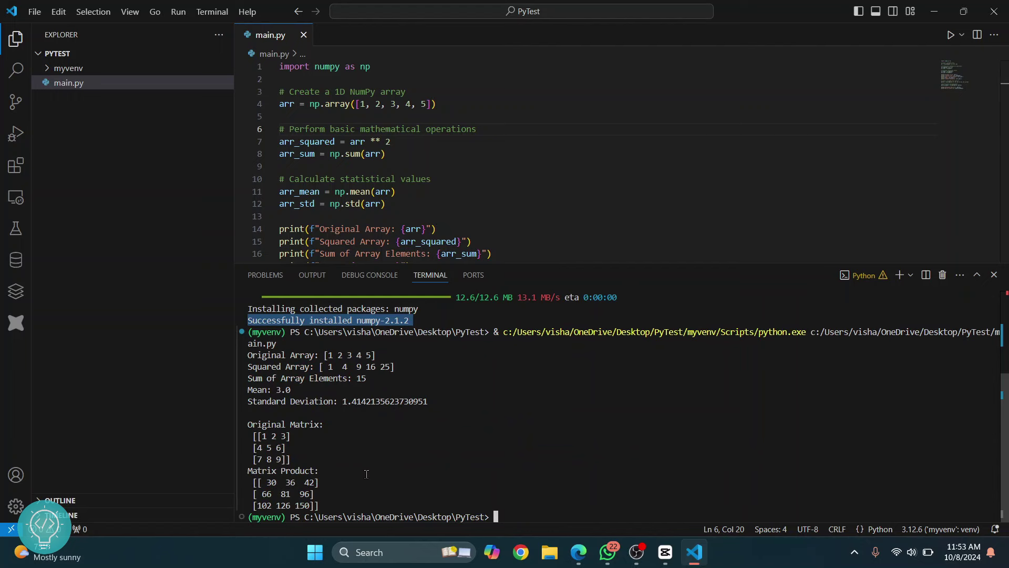
pyautogui.moveTo(325, 503); pyautogui.dragTo(250, 367)
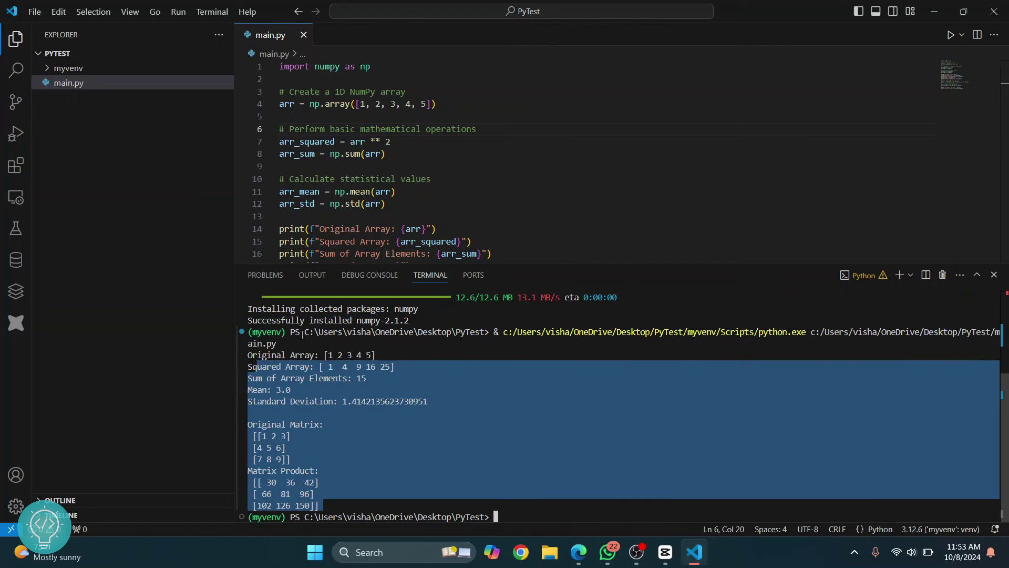
pyautogui.hotkey('ctrl', 'c')
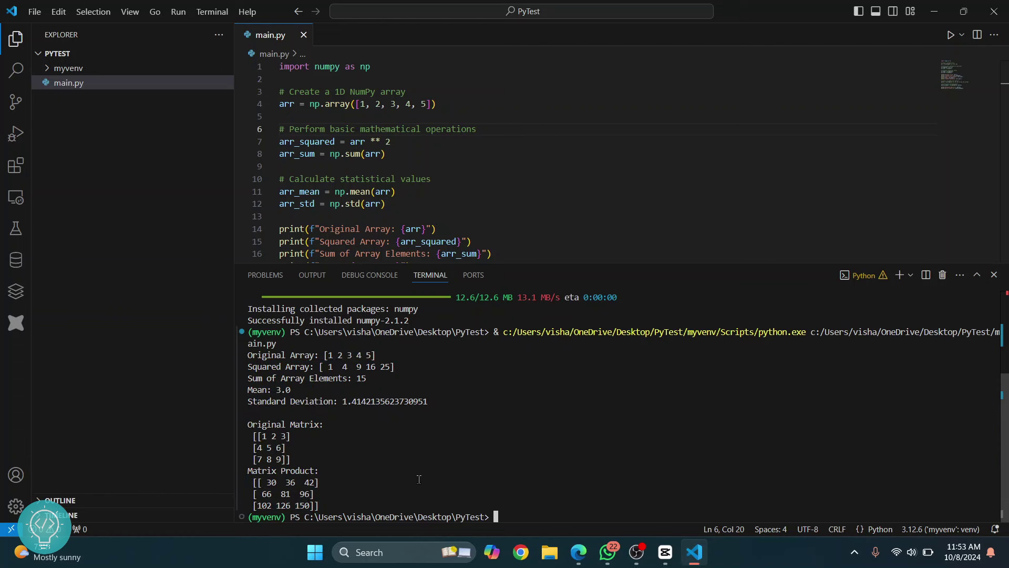
pyautogui.moveTo(374, 497); pyautogui.dragTo(301, 351)
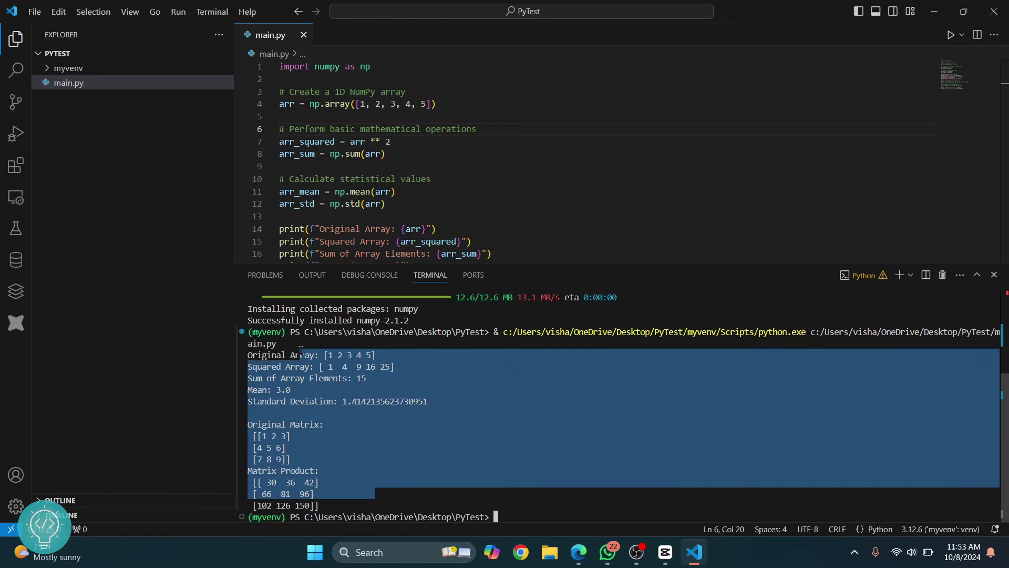